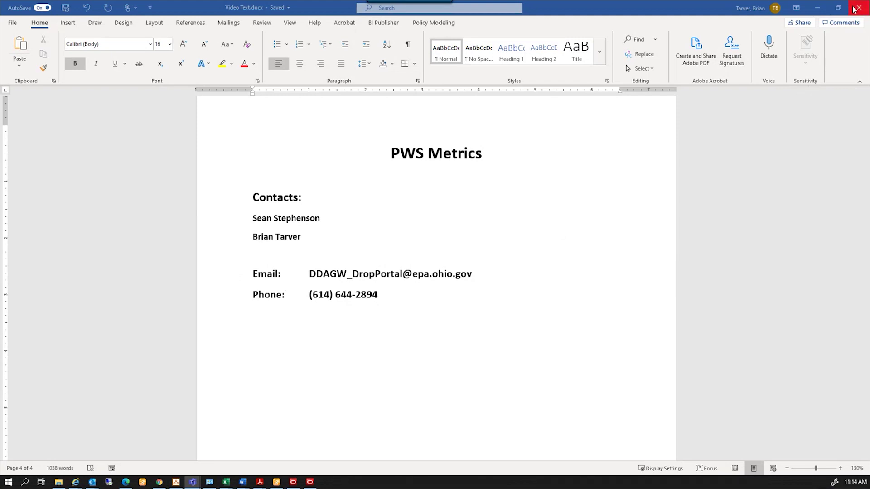
# Minimize the Word PWS Metrics document to bring up the Ohio EPA support page.
pyautogui.click(818, 8)
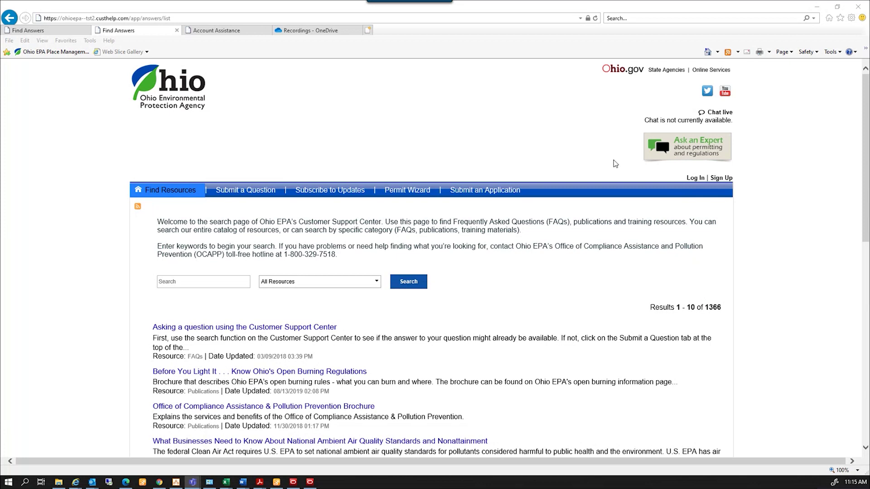
# Enter the account username and password on the sign-in page and submit.
pyautogui.click(693, 179)
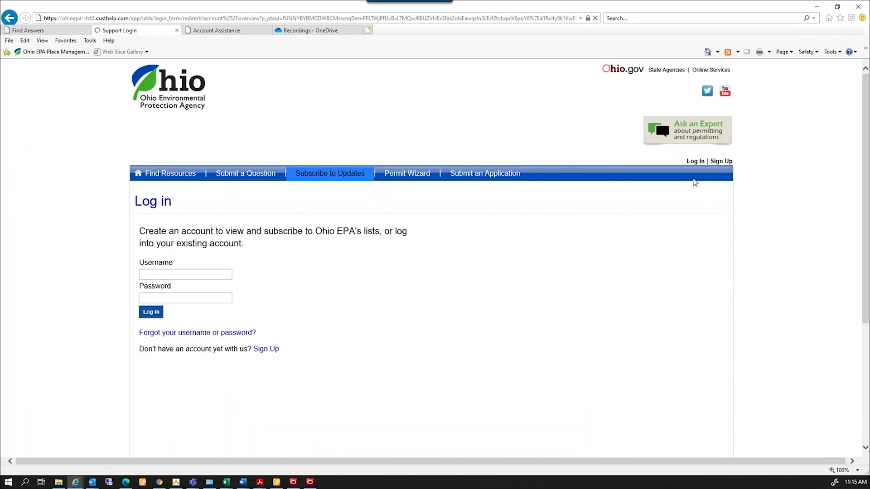
pyautogui.write('btarcv')
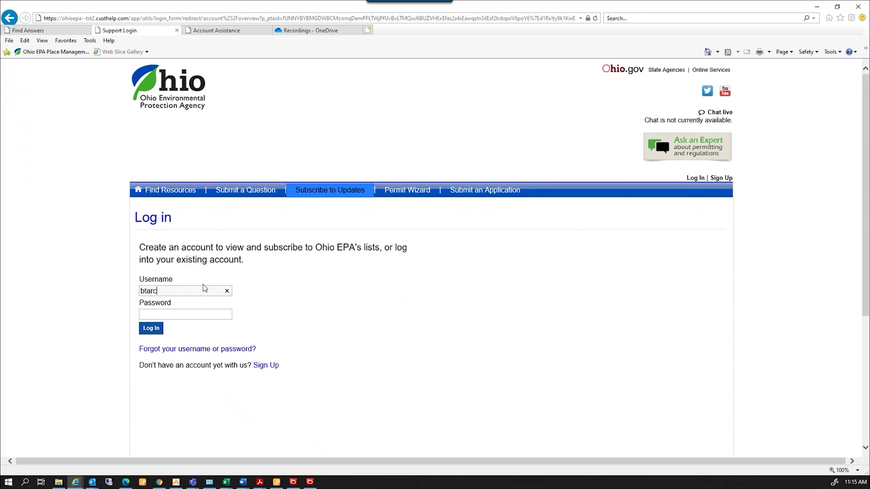
pyautogui.press('BackSpace')
pyautogui.write('ver')
pyautogui.press('Tab')
pyautogui.write('•••••••••••')
pyautogui.press('Return')
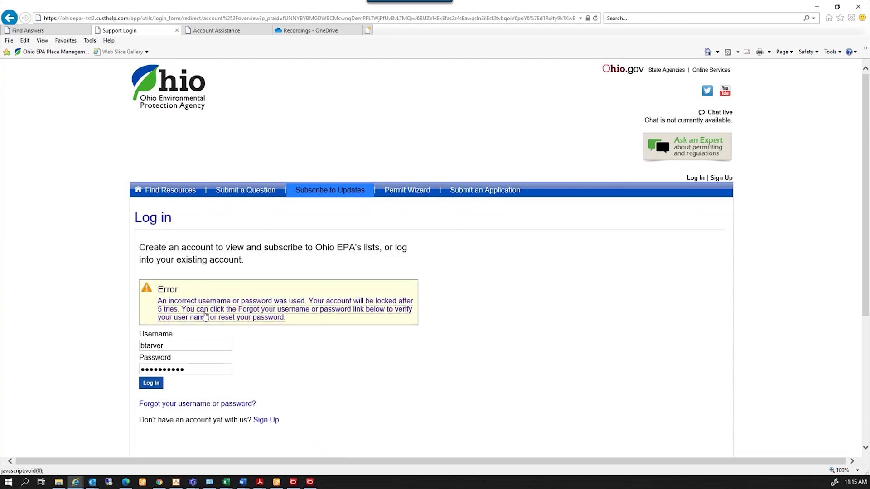
# Retype the rejected password, sign in again, and open the Account Overview.
pyautogui.moveTo(184, 369); pyautogui.dragTo(140, 369)
pyautogui.write('•••••')
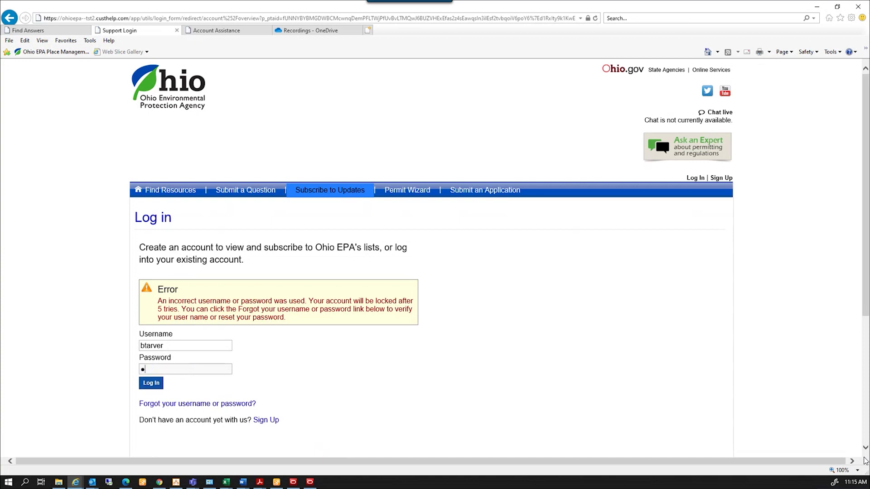
pyautogui.write('•••••')
pyautogui.press('Return')
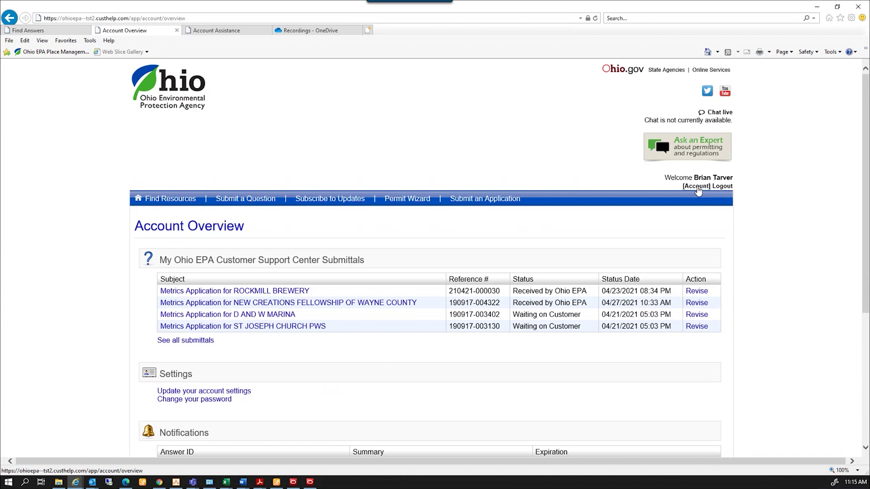
pyautogui.click(698, 187)
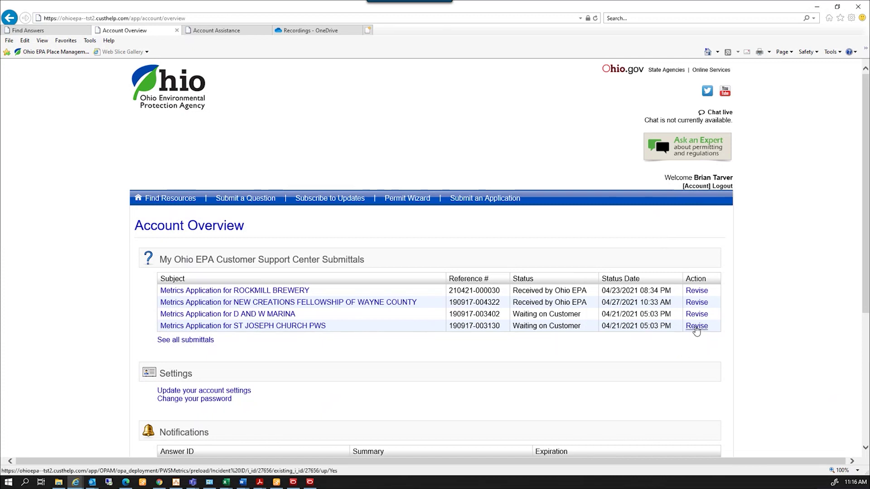
# Choose Revise on the Metrics Application for ST JOSEPH CHURCH PWS.
pyautogui.click(696, 326)
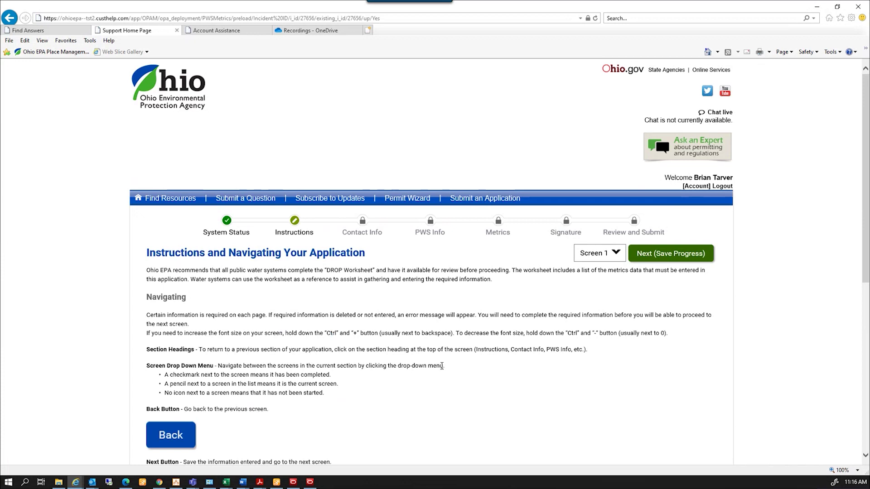
# Read through the Instructions page and save progress to reach My Contact Info.
pyautogui.scroll(-3, 441, 366)
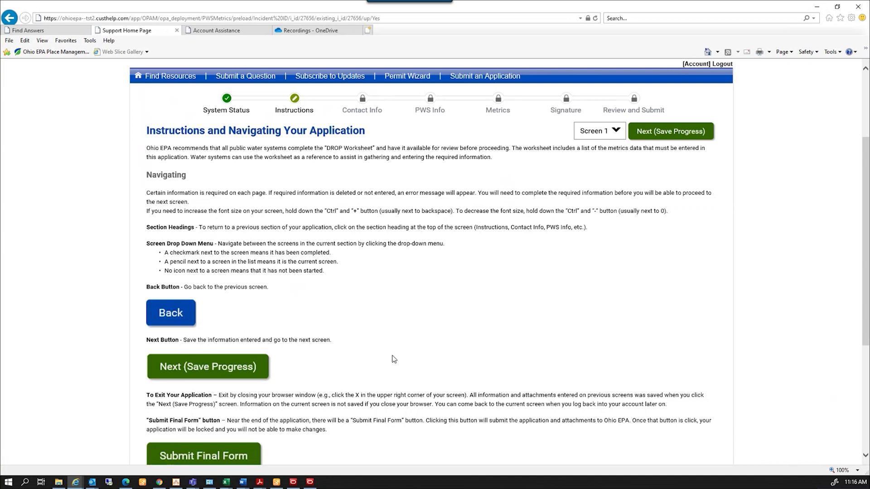
pyautogui.scroll(-2, 394, 358)
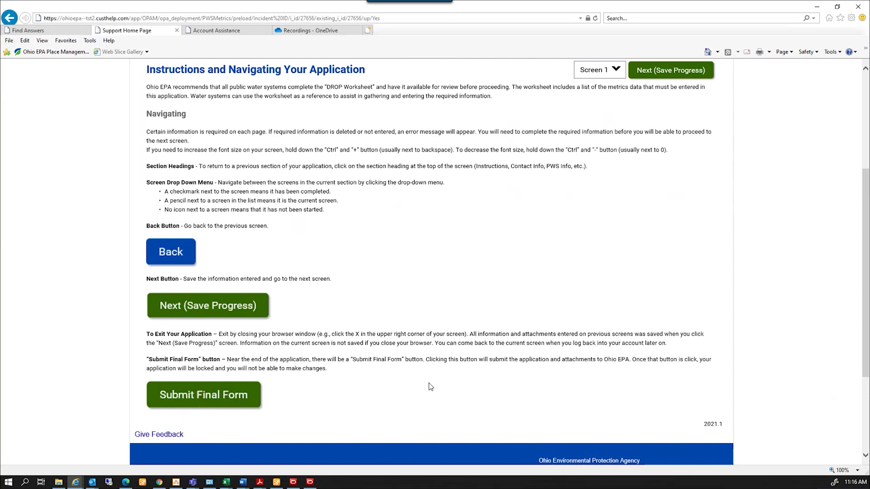
pyautogui.scroll(5, 431, 386)
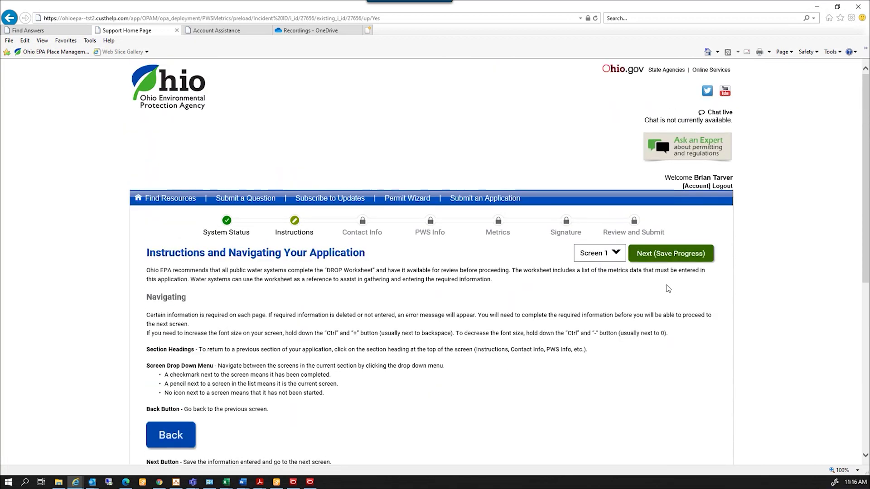
pyautogui.click(667, 261)
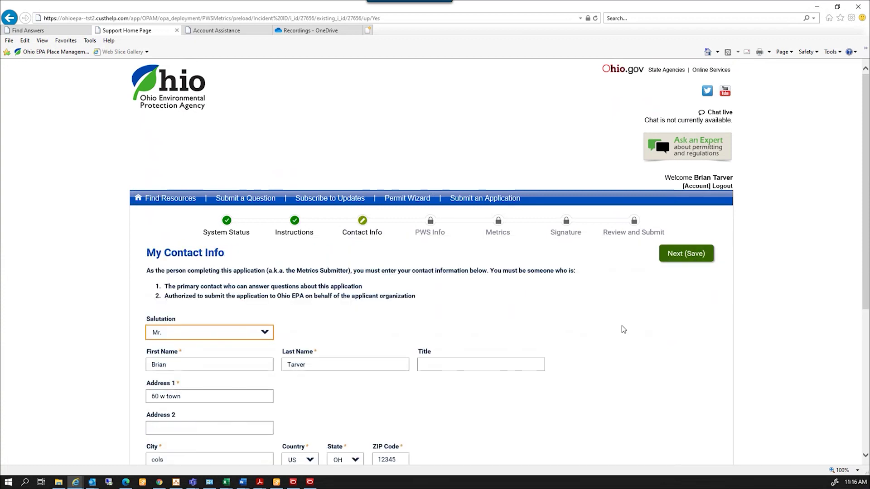
# Change the contact City to 'columbus' and save the Contact Info screen.
pyautogui.scroll(-3, 633, 332)
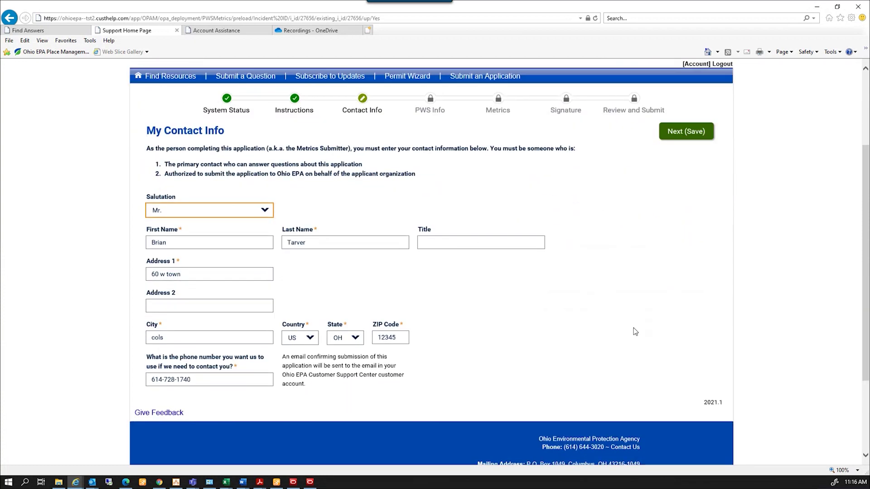
pyautogui.click(184, 338)
pyautogui.press('BackSpace')
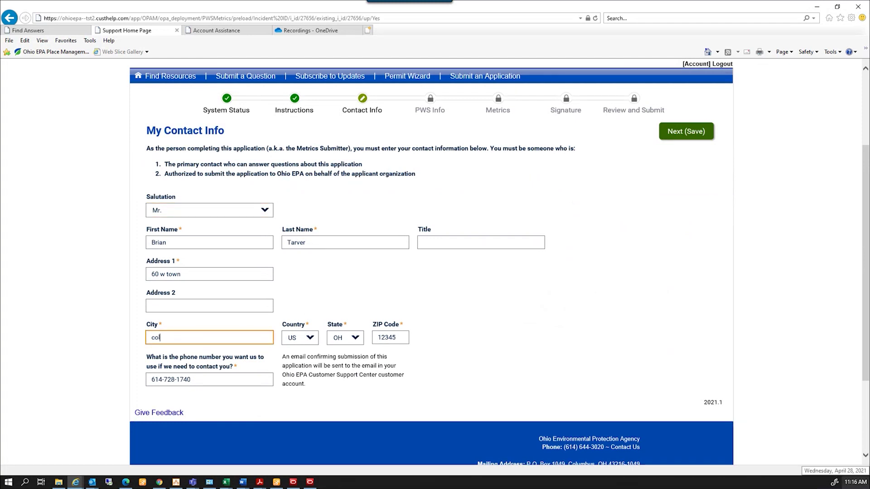
pyautogui.write('umbus')
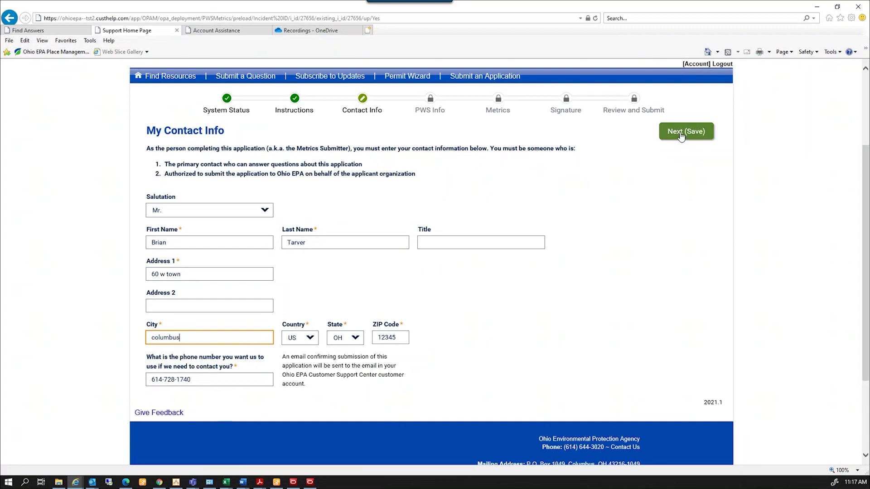
pyautogui.click(681, 136)
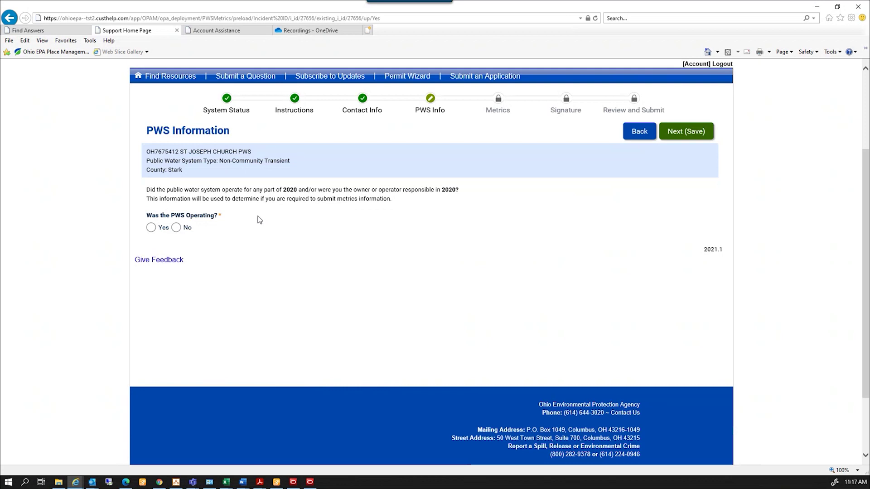
# Answer Yes to the PWS operating, acknowledge the metric rules, and save both screens.
pyautogui.click(152, 228)
pyautogui.click(685, 136)
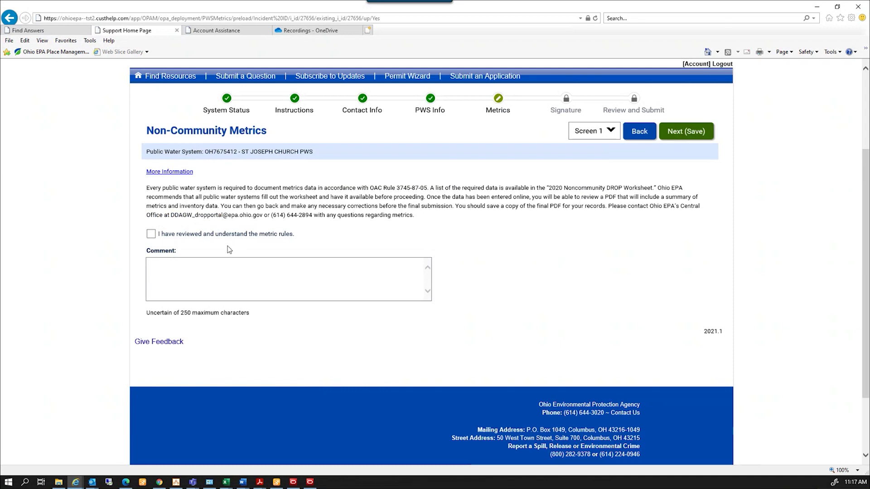
pyautogui.click(151, 234)
pyautogui.click(675, 132)
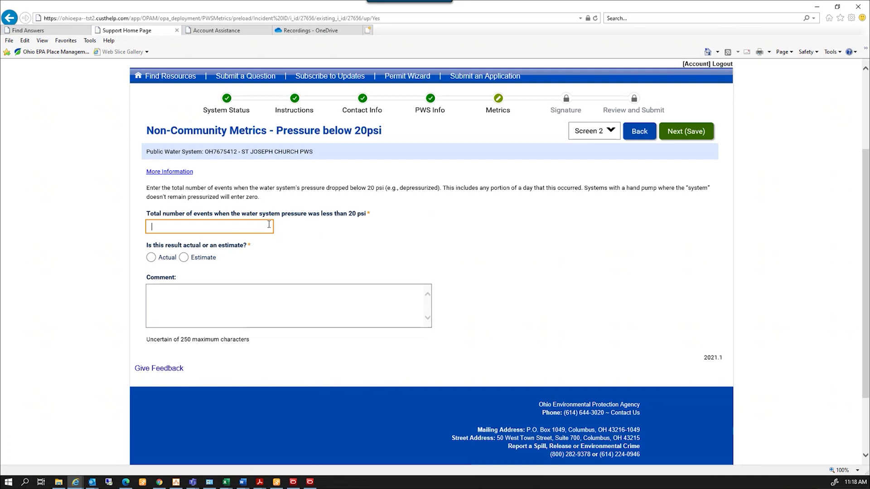
# Enter 2 actual events of pressure below 20 psi and save the screen.
pyautogui.write('2')
pyautogui.click(151, 257)
pyautogui.click(688, 135)
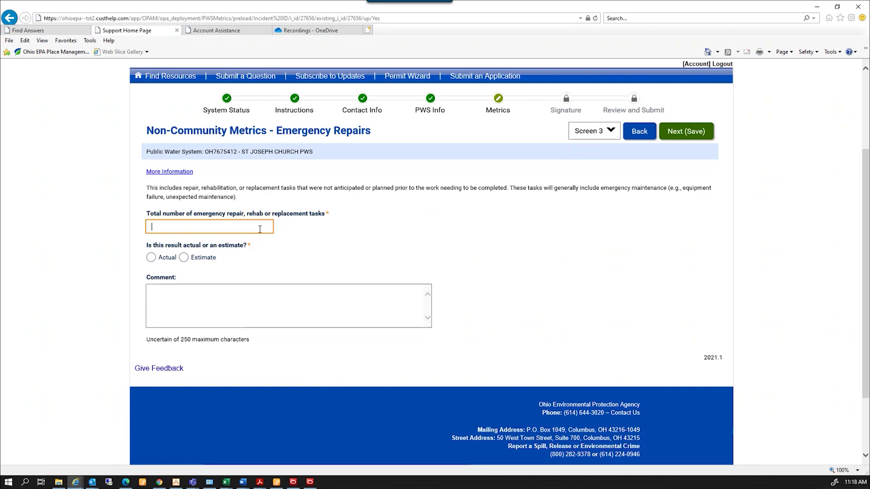
# Enter 4 actual emergency repair tasks with comment 'any needed comments' and save.
pyautogui.write('4')
pyautogui.click(153, 258)
pyautogui.click(266, 296)
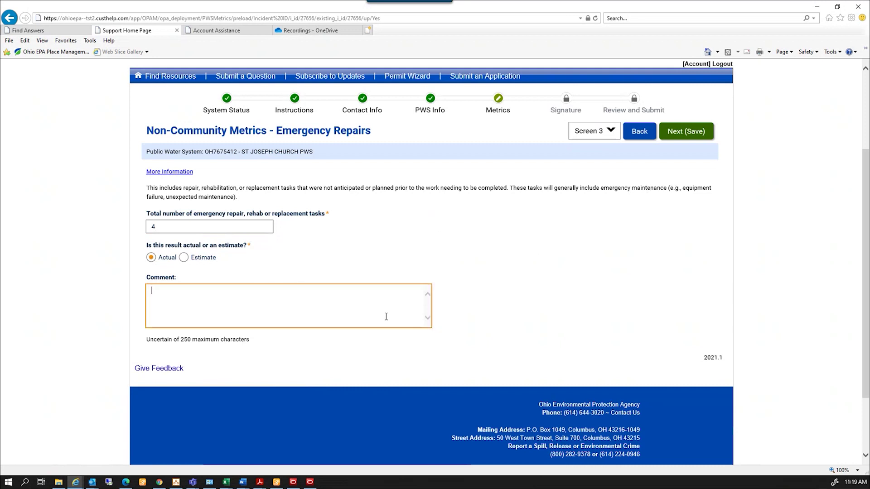
pyautogui.write('any need')
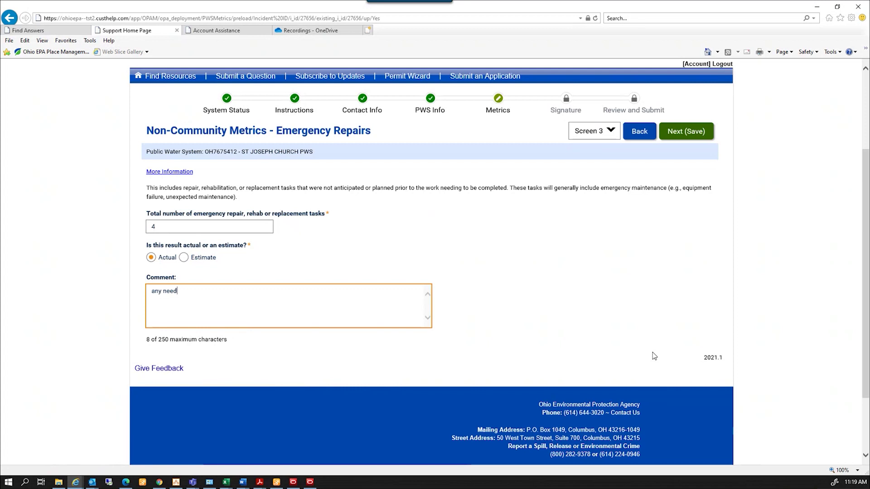
pyautogui.write('ed comments')
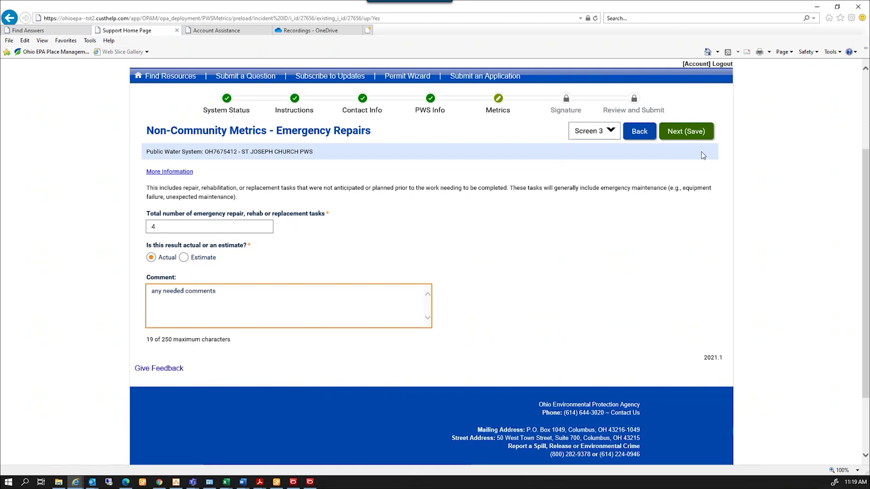
pyautogui.click(692, 136)
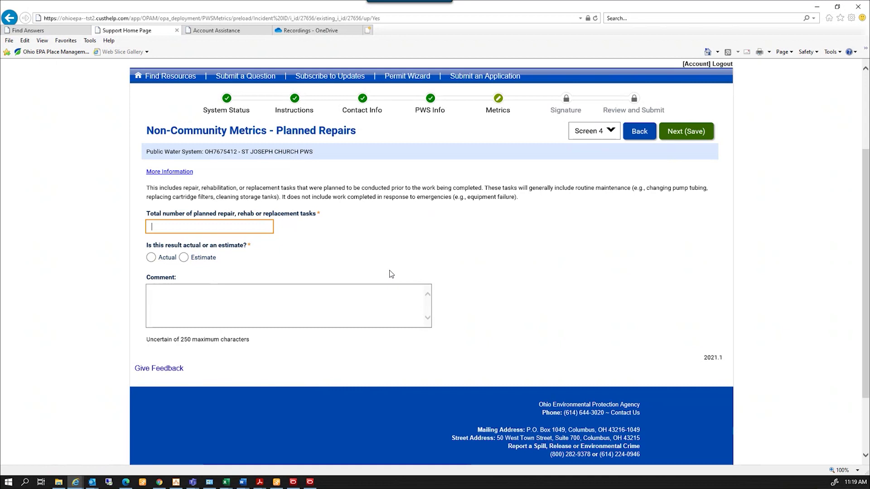
# Report 10 planned repair tasks as Actual and save the Planned Repairs screen.
pyautogui.write('10')
pyautogui.click(151, 257)
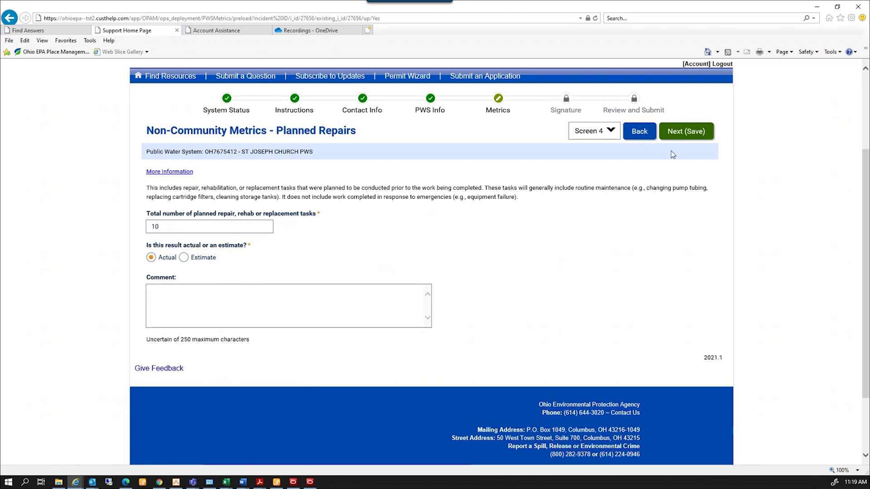
pyautogui.click(682, 135)
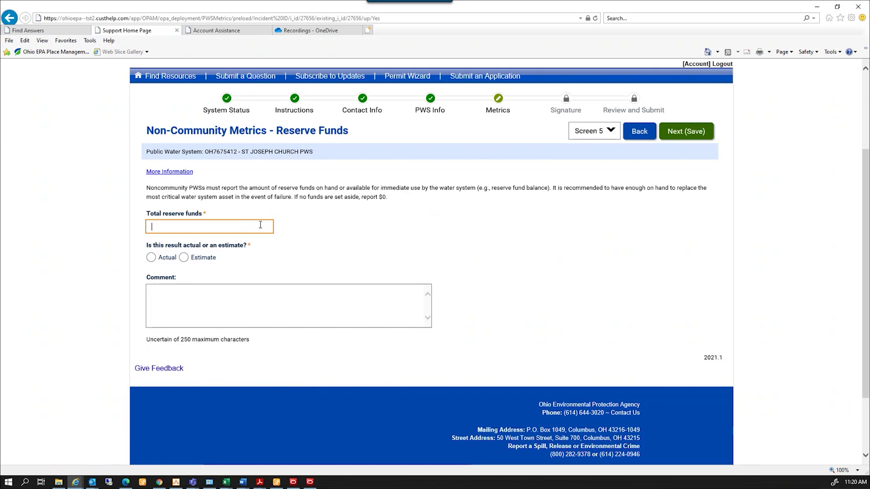
# Enter 5000 total reserve funds marked as Estimate and save the screen.
pyautogui.write('5000')
pyautogui.click(286, 249)
pyautogui.click(184, 258)
pyautogui.click(678, 136)
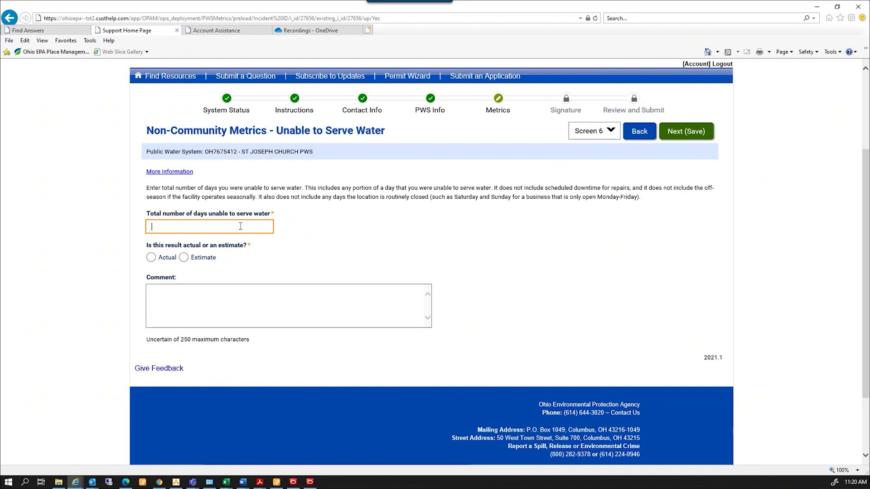
# Report 4 days unable to serve water, marked as an estimate, and save.
pyautogui.write('4')
pyautogui.click(184, 257)
pyautogui.click(676, 135)
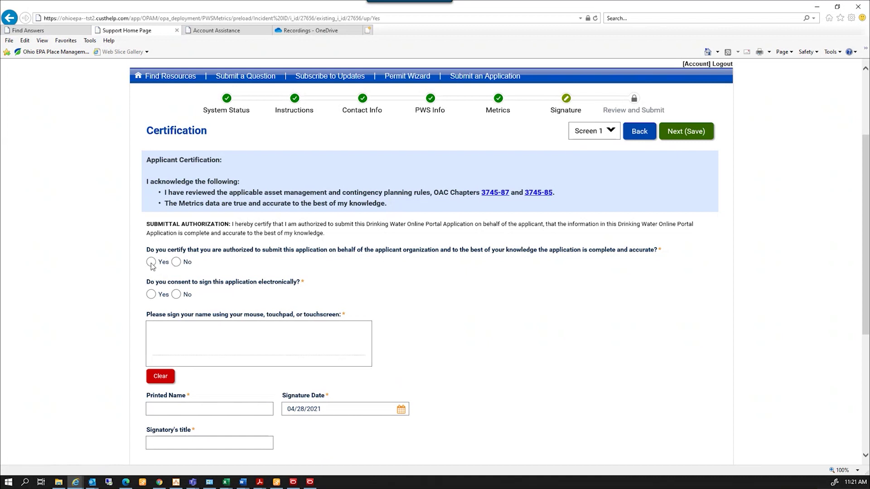
# Consent to signing electronically and draw the signature in the signature box.
pyautogui.click(151, 294)
pyautogui.moveTo(162, 341)
pyautogui.mouseDown()
pyautogui.moveTo(190, 337)
pyautogui.moveTo(183, 347)
pyautogui.moveTo(193, 356)
pyautogui.moveTo(239, 354)
pyautogui.moveTo(259, 326)
pyautogui.moveTo(249, 362)
pyautogui.mouseUp()
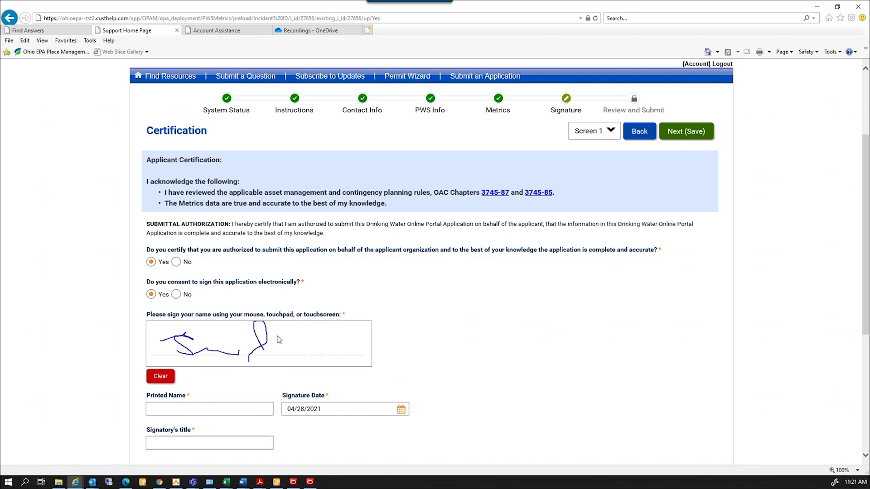
pyautogui.moveTo(277, 336)
pyautogui.mouseDown()
pyautogui.moveTo(302, 338)
pyautogui.moveTo(278, 356)
pyautogui.moveTo(354, 351)
pyautogui.mouseUp()
pyautogui.click(172, 409)
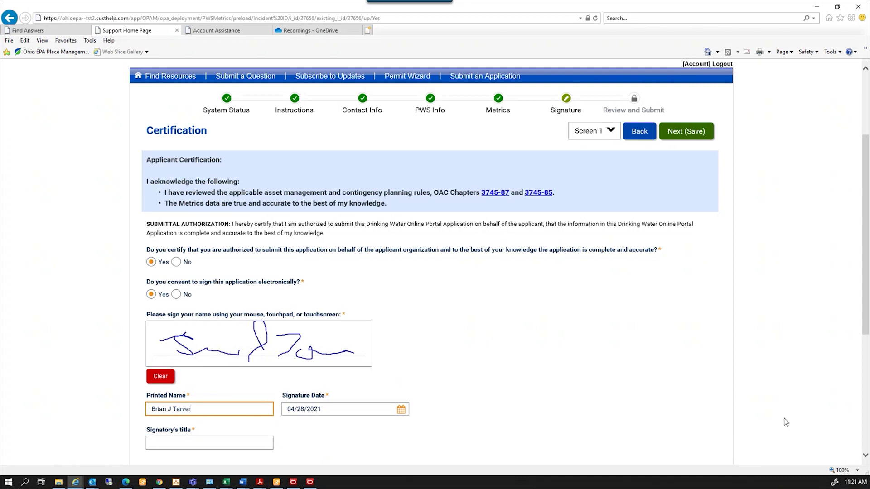
# Enter the signer's printed name and the title Env. Specialist, then save the certification.
pyautogui.click(207, 442)
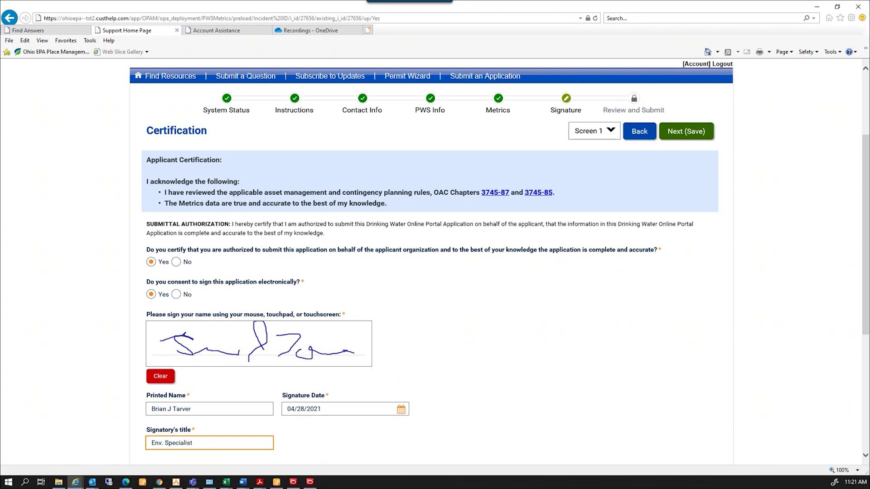
pyautogui.click(684, 136)
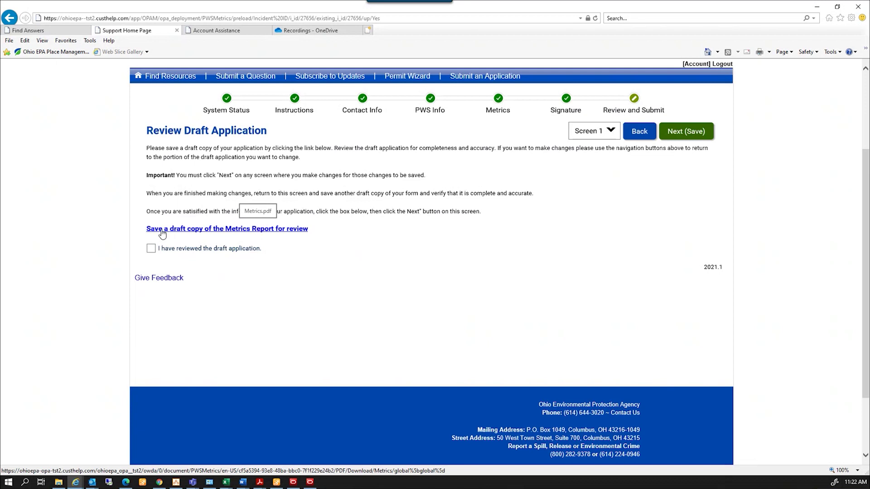
# Download the draft Metrics Report and open the downloaded Metrics.pdf.
pyautogui.click(217, 230)
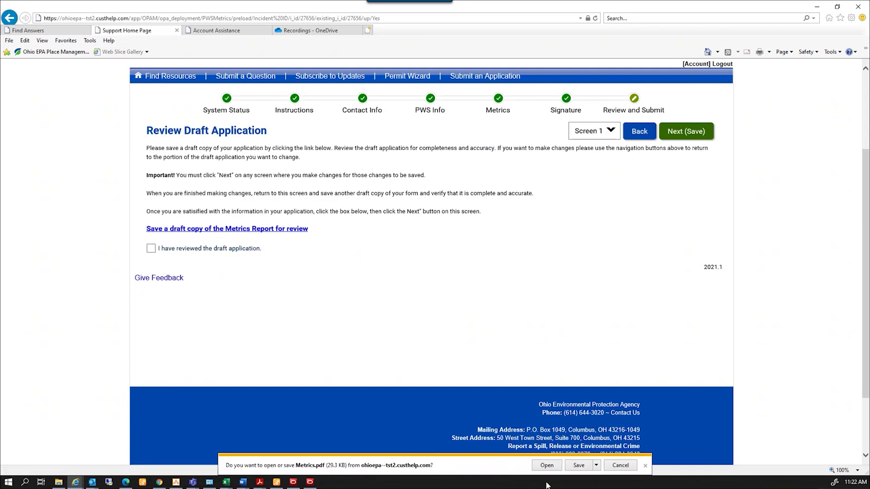
pyautogui.click(547, 465)
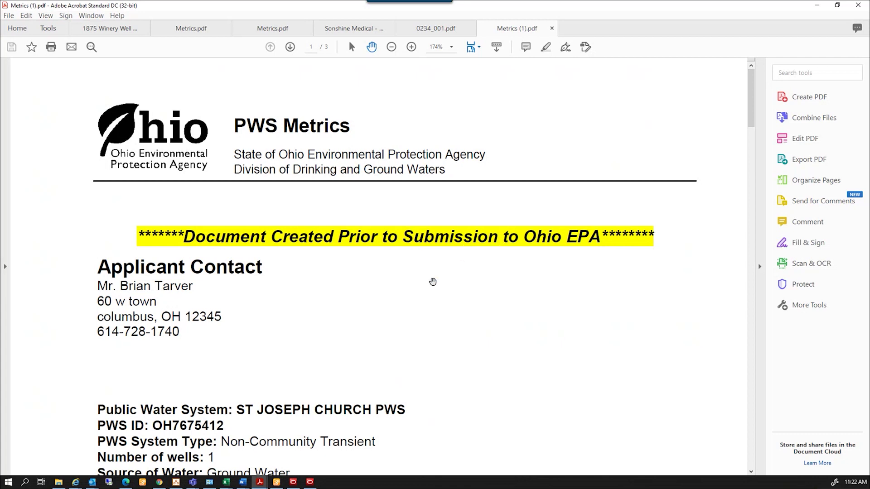
# Read the three-page draft Metrics report through its Authorized Signature page, then minimize Acrobat.
pyautogui.scroll(-1, 433, 281)
pyautogui.scroll(-1, 432, 282)
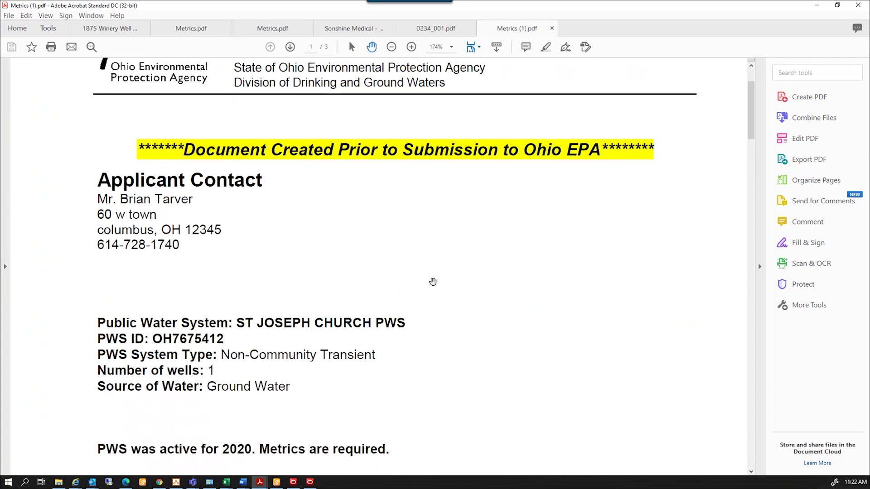
pyautogui.scroll(-1, 432, 282)
pyautogui.scroll(-1, 433, 282)
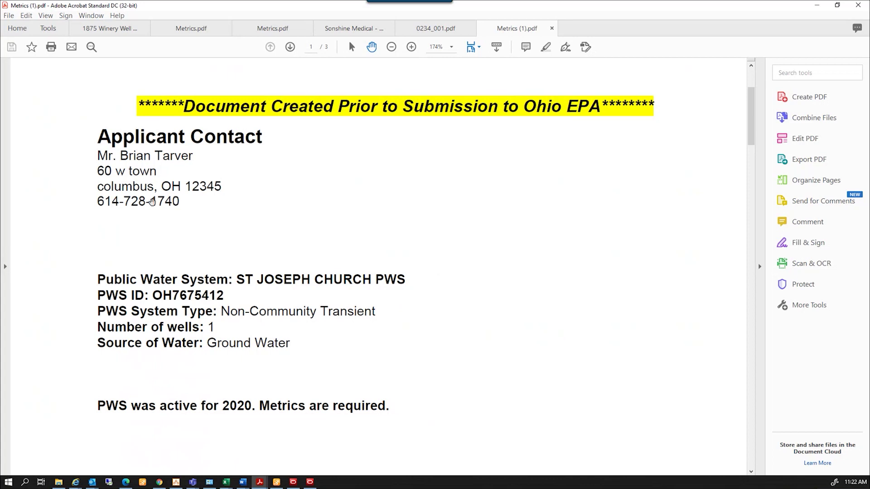
pyautogui.scroll(-4, 393, 342)
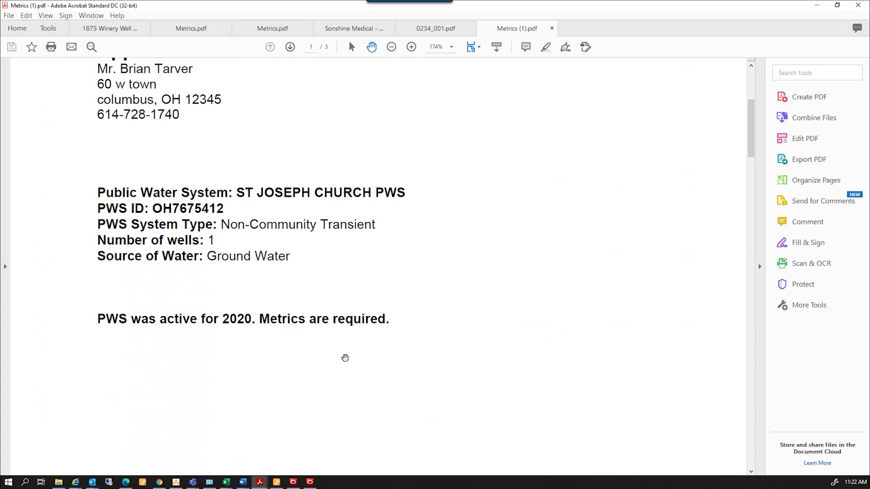
pyautogui.scroll(-5, 347, 359)
pyautogui.scroll(-20, 346, 359)
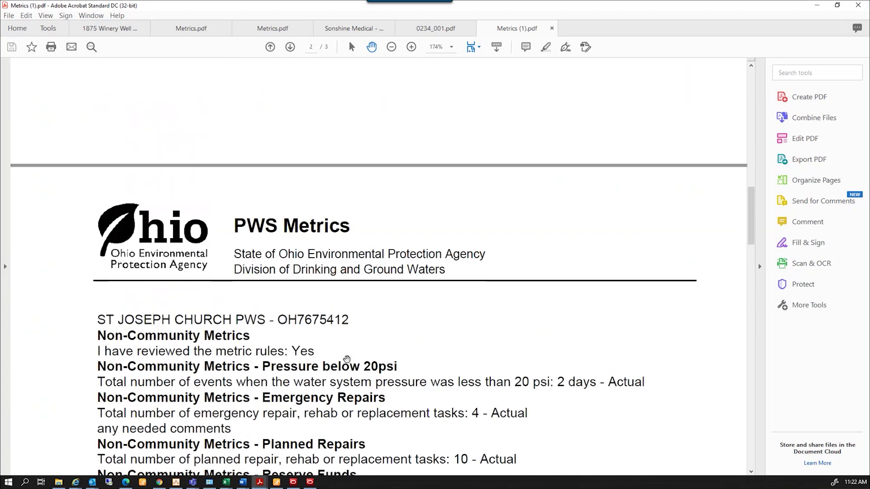
pyautogui.scroll(-3, 346, 359)
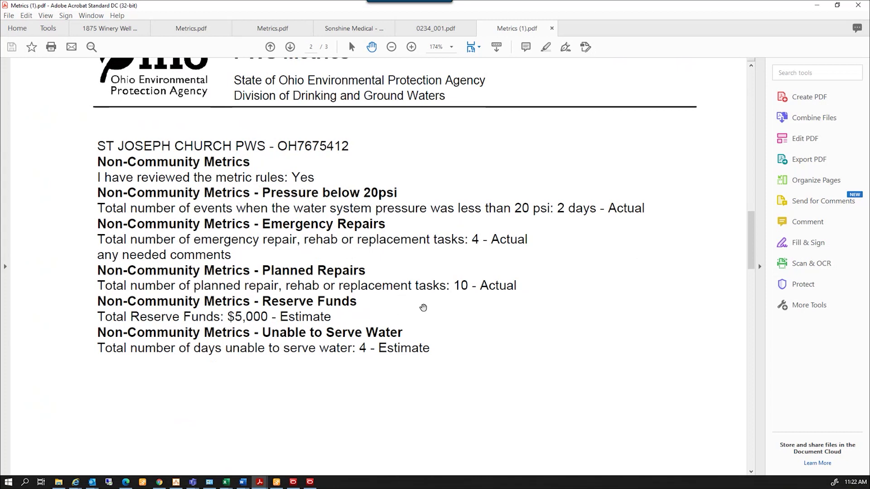
pyautogui.scroll(-15, 423, 307)
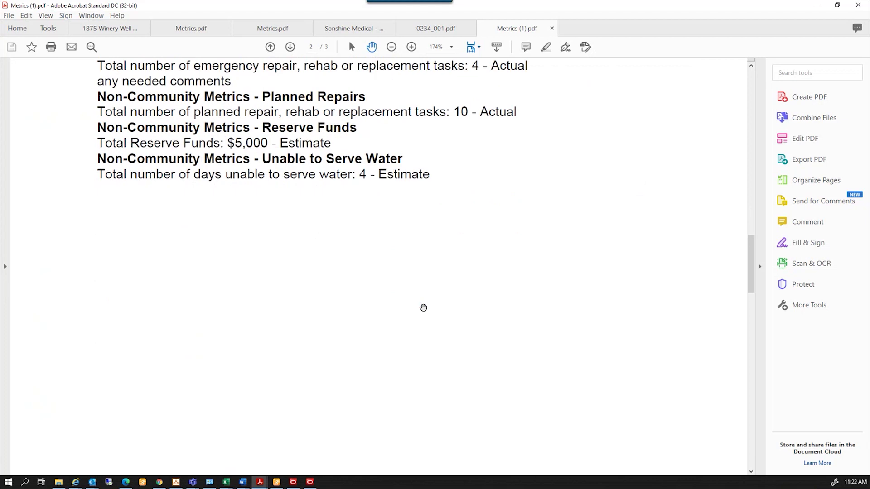
pyautogui.scroll(-12, 423, 308)
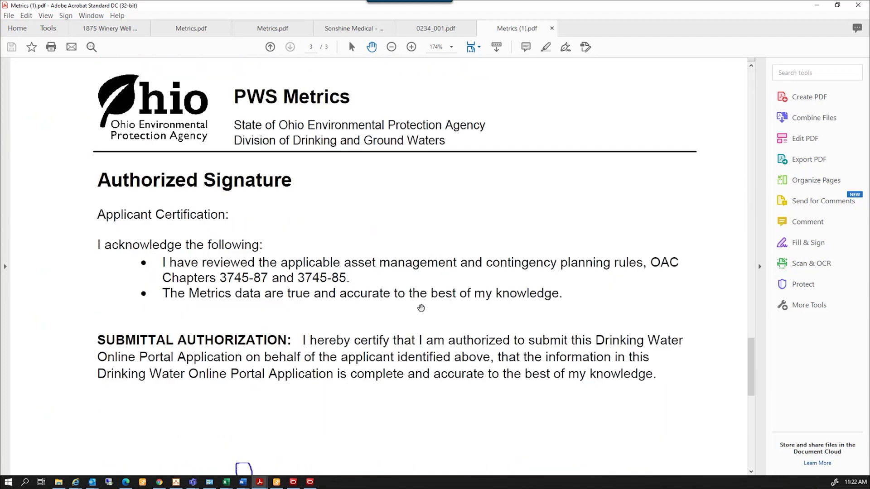
pyautogui.scroll(-4, 421, 308)
pyautogui.scroll(10, 421, 308)
pyautogui.scroll(3, 421, 308)
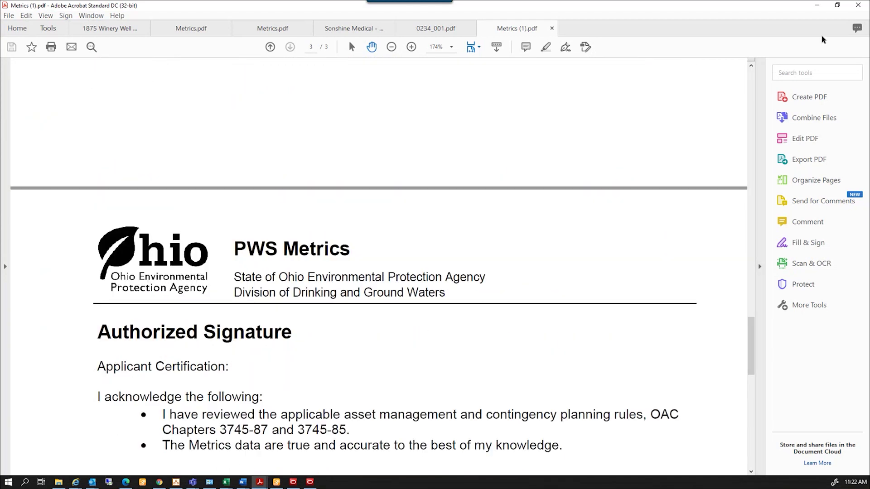
pyautogui.click(816, 6)
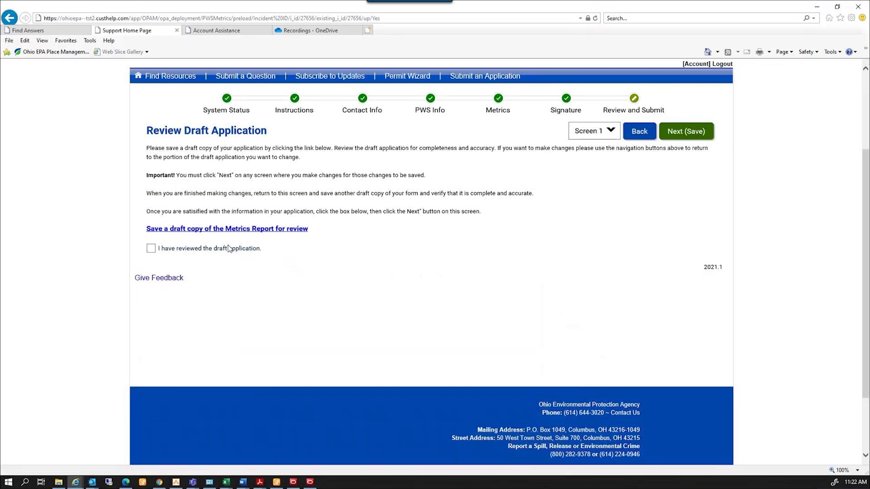
# Mark the draft as reviewed and save, then step back from final submission to Review Draft Application.
pyautogui.click(151, 248)
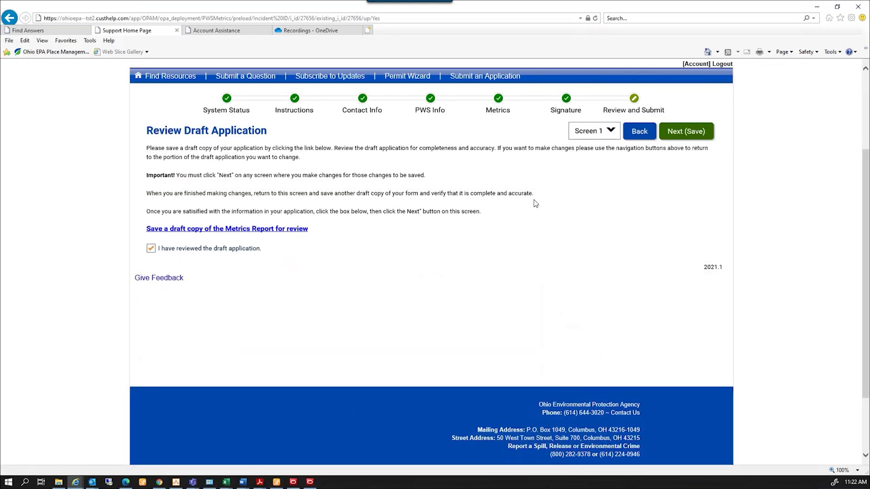
pyautogui.click(681, 135)
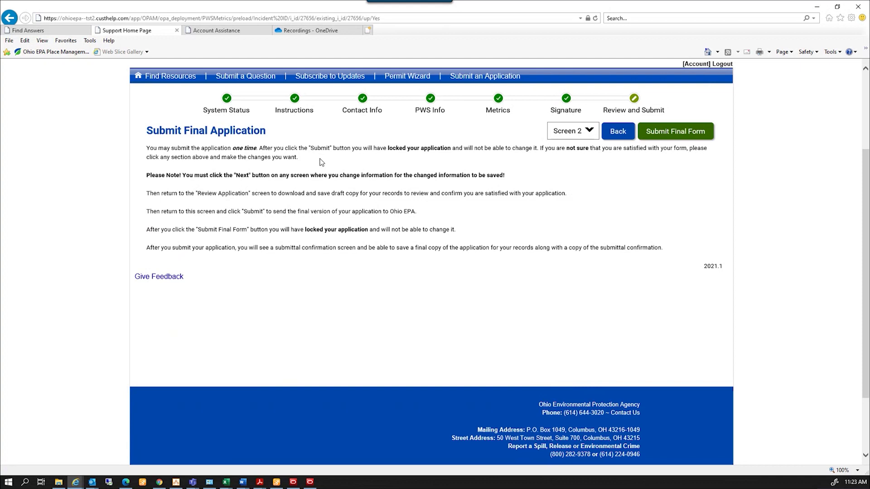
pyautogui.click(617, 135)
pyautogui.click(623, 137)
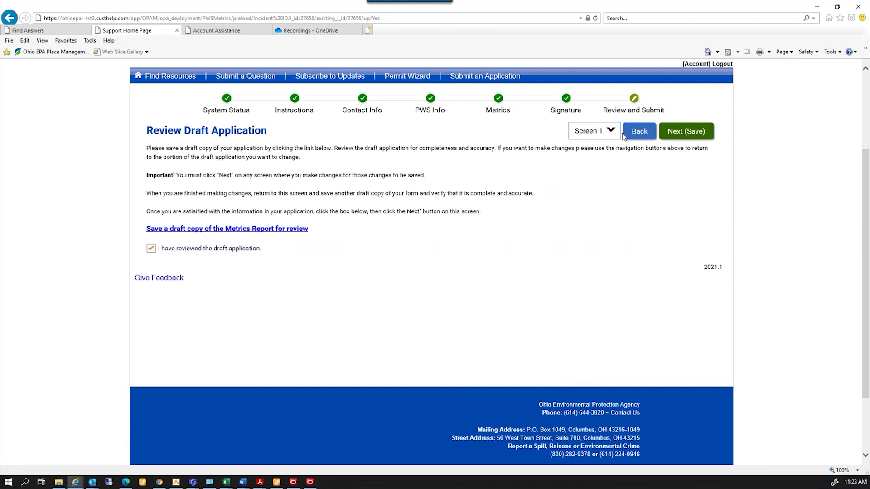
# Go back to Reserve Funds, change 5,000 to 5,500, save, and return to Review and Submit.
pyautogui.click(637, 138)
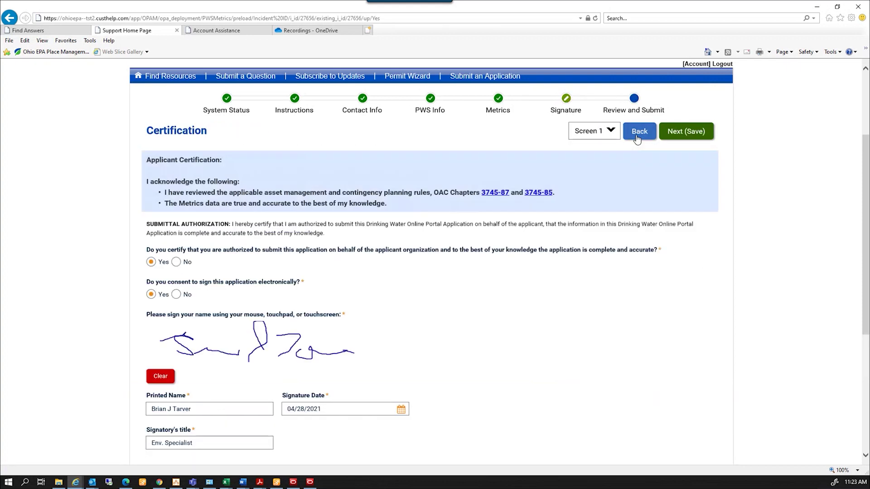
pyautogui.click(637, 138)
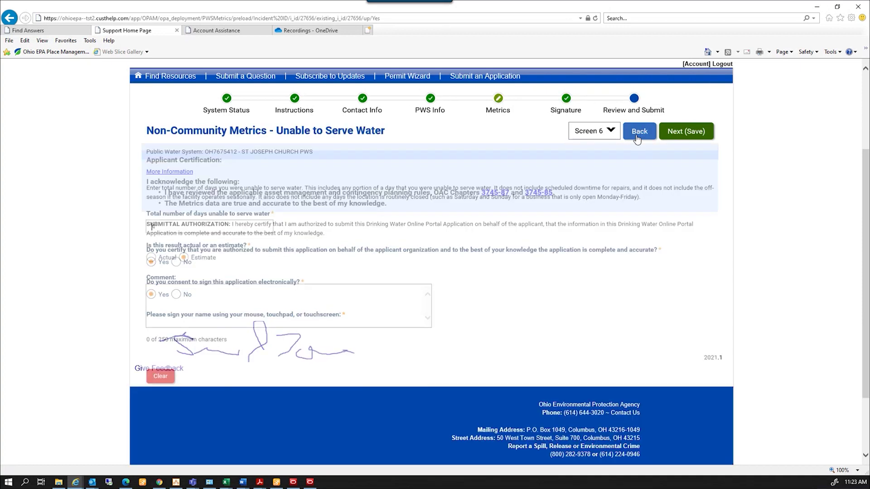
pyautogui.click(637, 136)
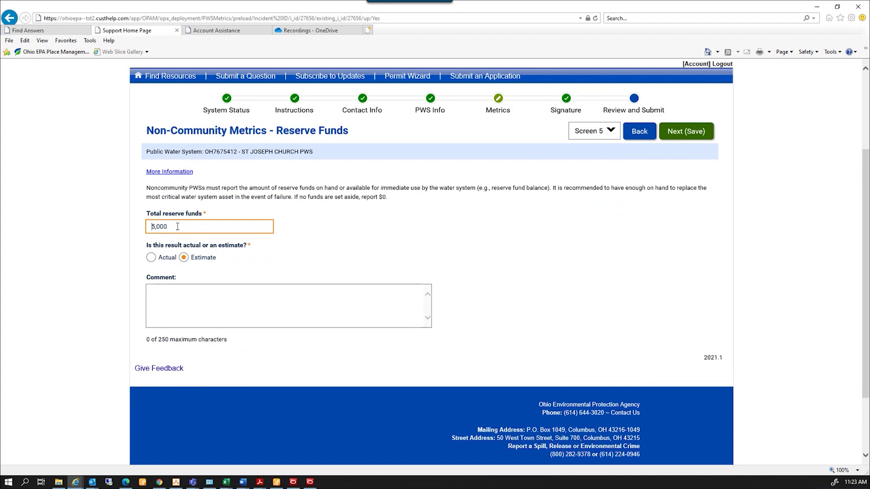
pyautogui.moveTo(168, 227); pyautogui.dragTo(159, 227)
pyautogui.write('500')
pyautogui.click(683, 132)
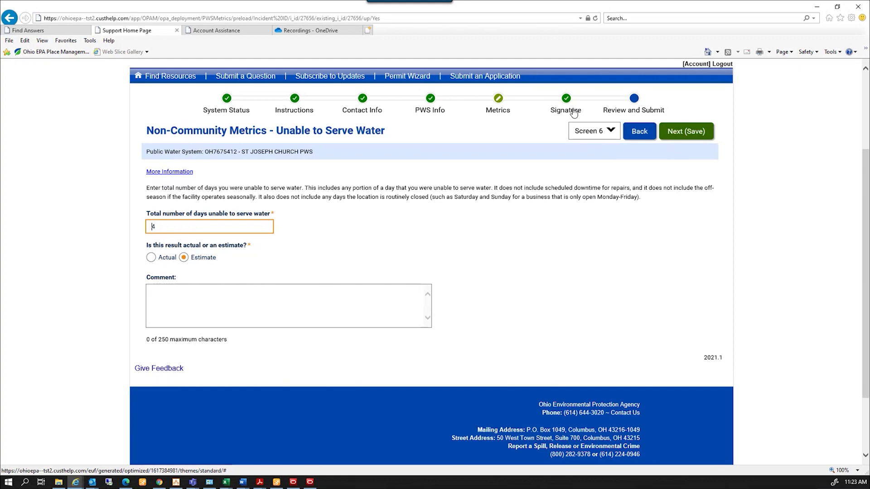
pyautogui.click(634, 101)
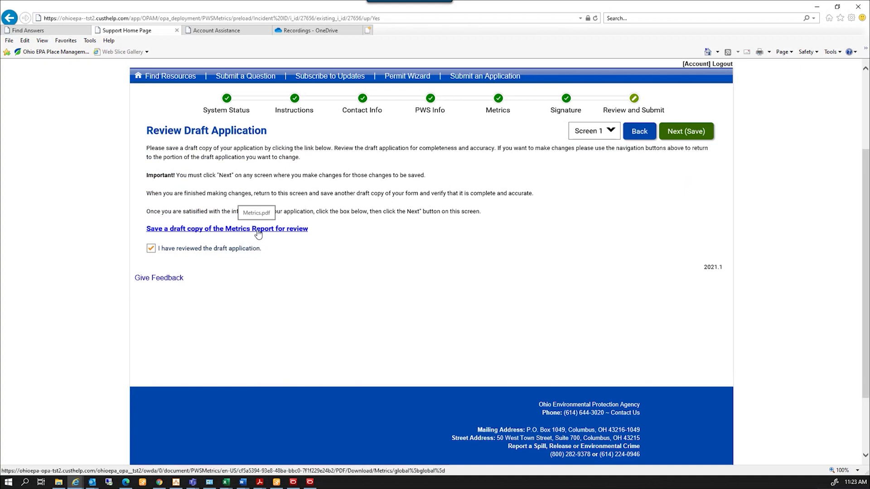
# Save the reviewed draft and continue to Submit Final Application.
pyautogui.click(687, 132)
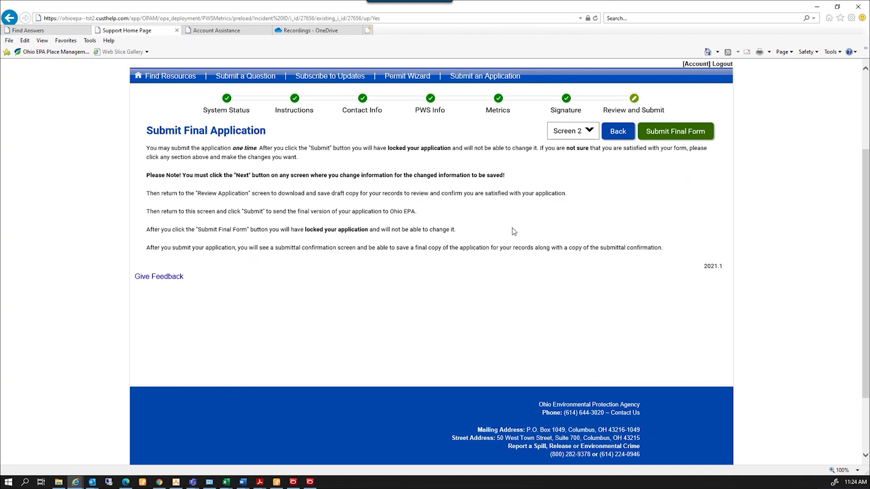
# Submit the final application to Ohio EPA and select its confirmation reference number.
pyautogui.click(664, 134)
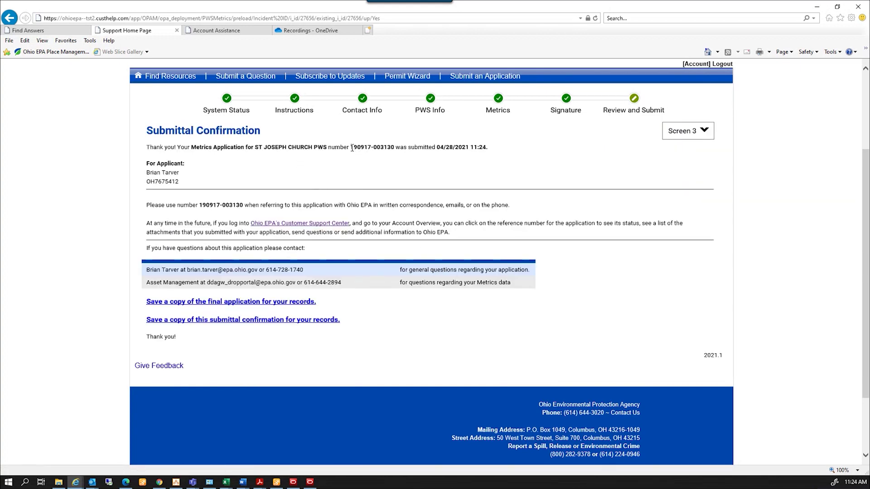
pyautogui.moveTo(351, 148); pyautogui.dragTo(394, 149)
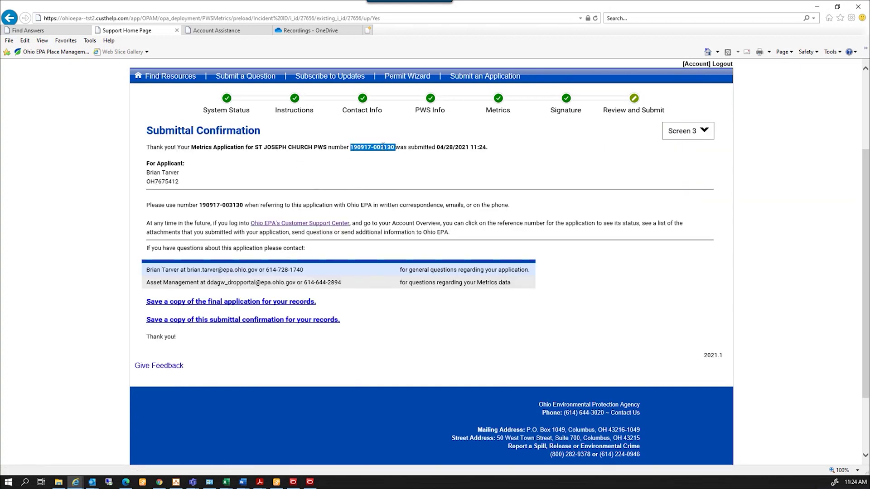
pyautogui.click(374, 169)
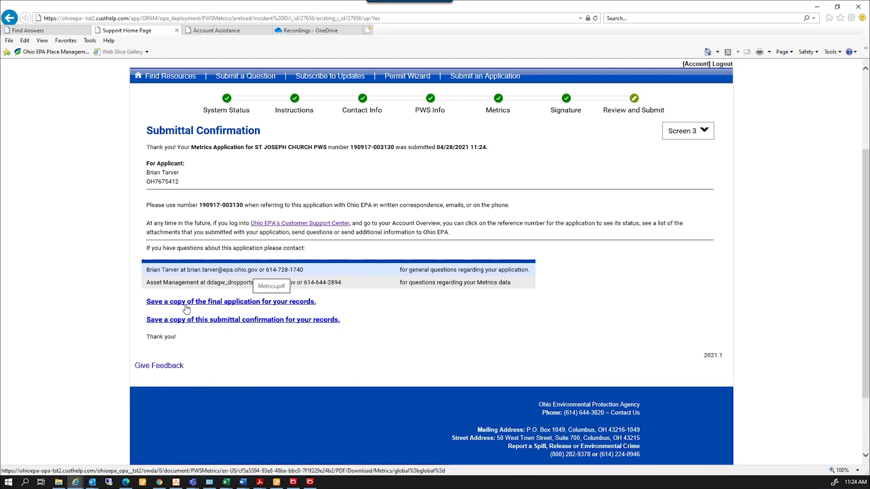
# Download the final application copy and open Metrics.pdf in Adobe Acrobat.
pyautogui.click(265, 302)
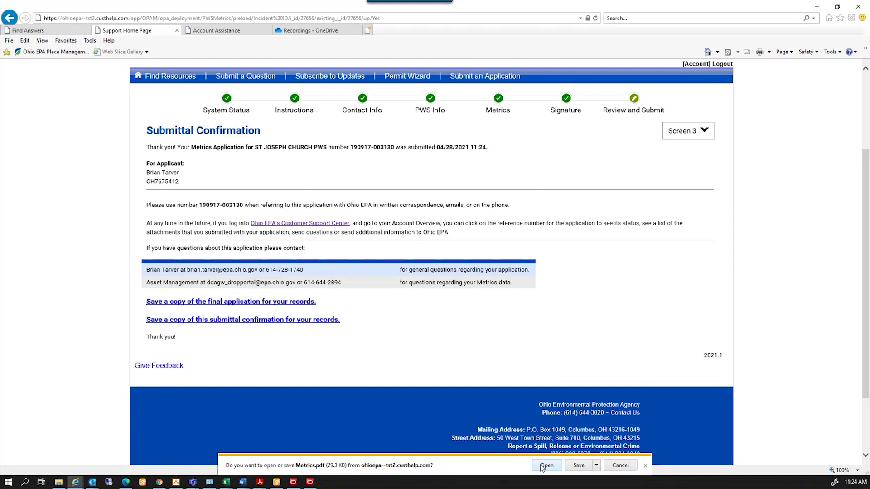
pyautogui.click(541, 465)
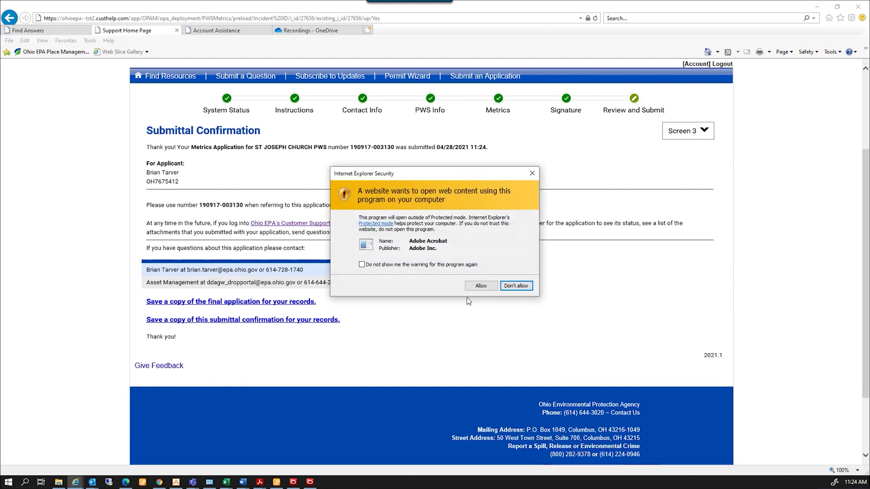
pyautogui.click(481, 286)
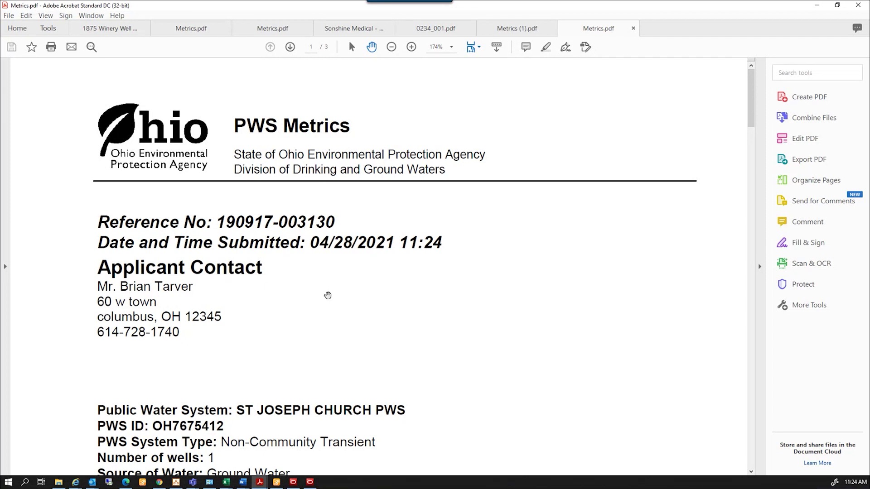
# Scroll the final Metrics.pdf to the signature, confirming $5,500 reserve funds, then minimize Acrobat.
pyautogui.scroll(-6, 329, 304)
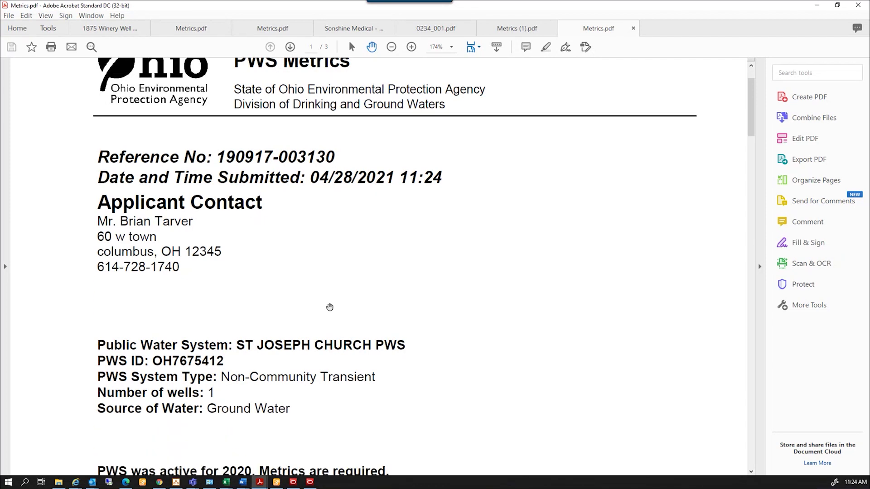
pyautogui.scroll(-15, 330, 307)
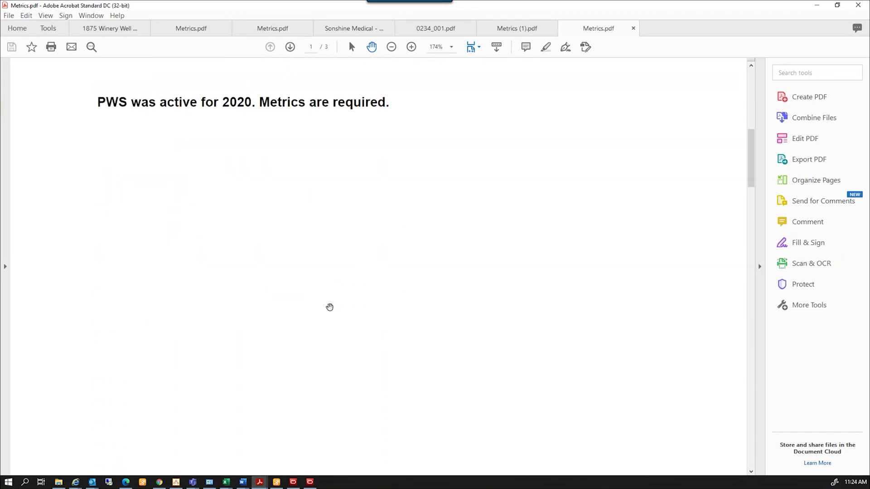
pyautogui.scroll(-14, 330, 307)
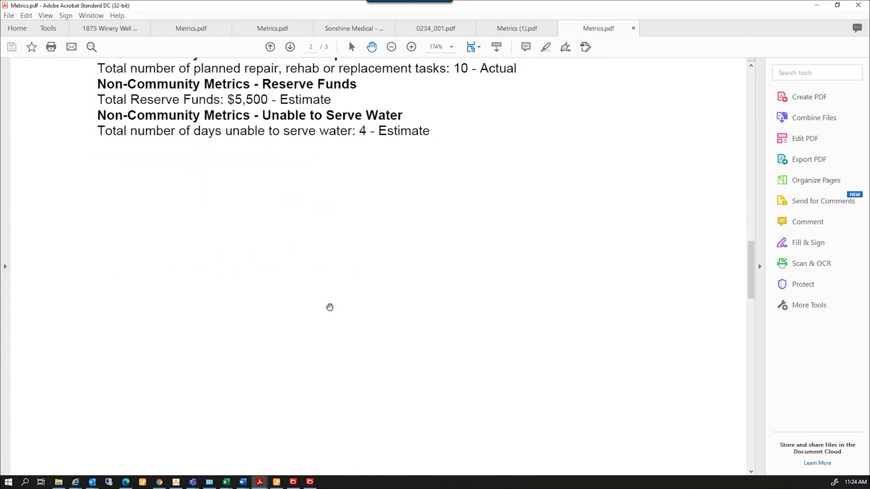
pyautogui.scroll(-4, 329, 308)
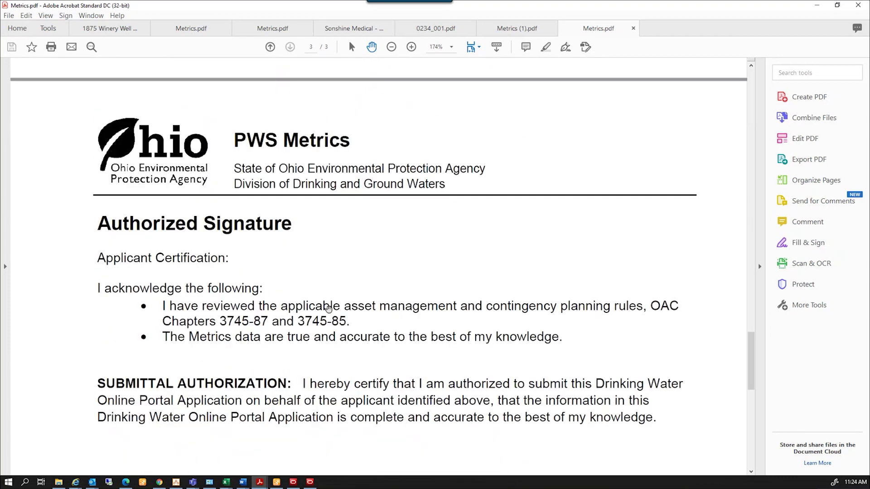
pyautogui.scroll(-5, 329, 310)
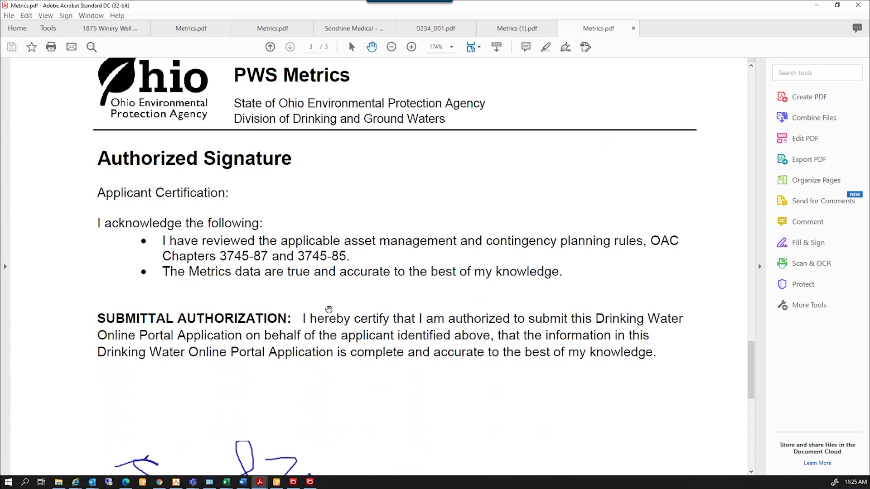
pyautogui.scroll(-2, 329, 309)
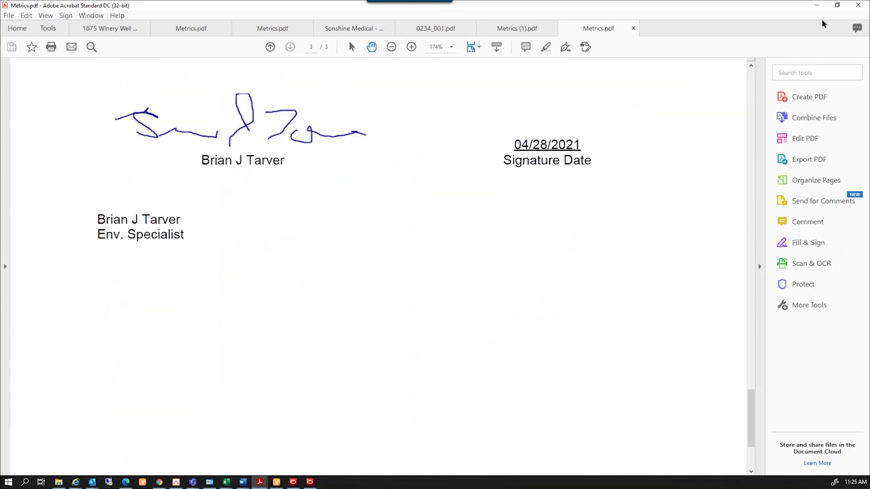
pyautogui.click(816, 5)
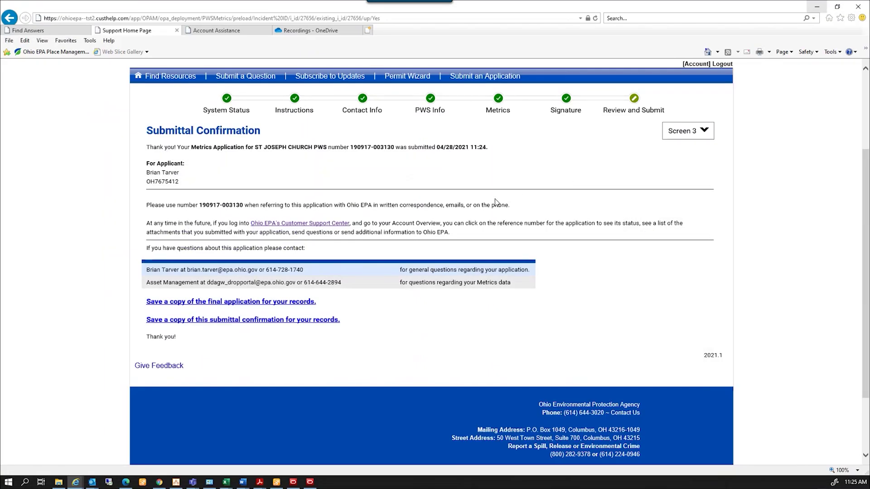